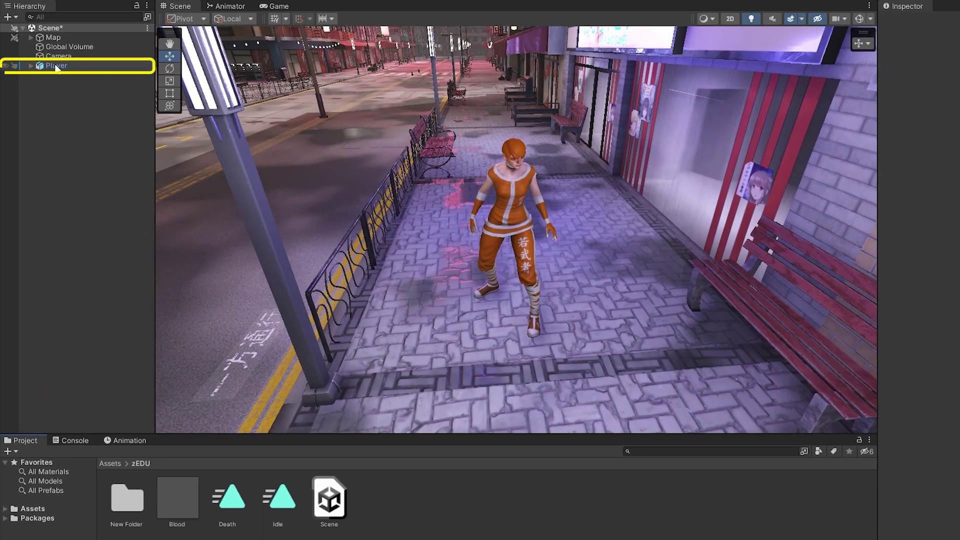
Create a Player animation clip and controller as Player.anim in zEDU, and view its Animator graph
left_click(35, 88)
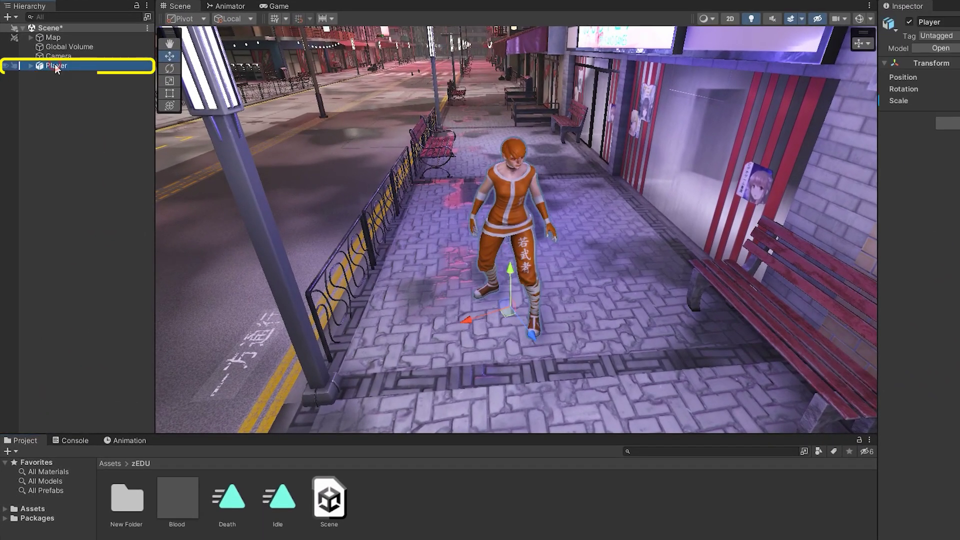
left_click(129, 441)
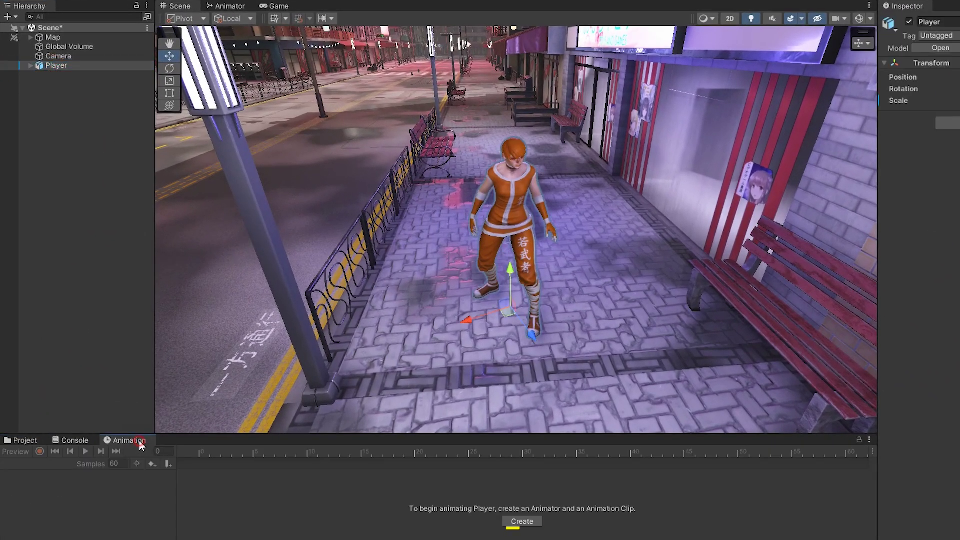
left_click(508, 524)
left_click(685, 459)
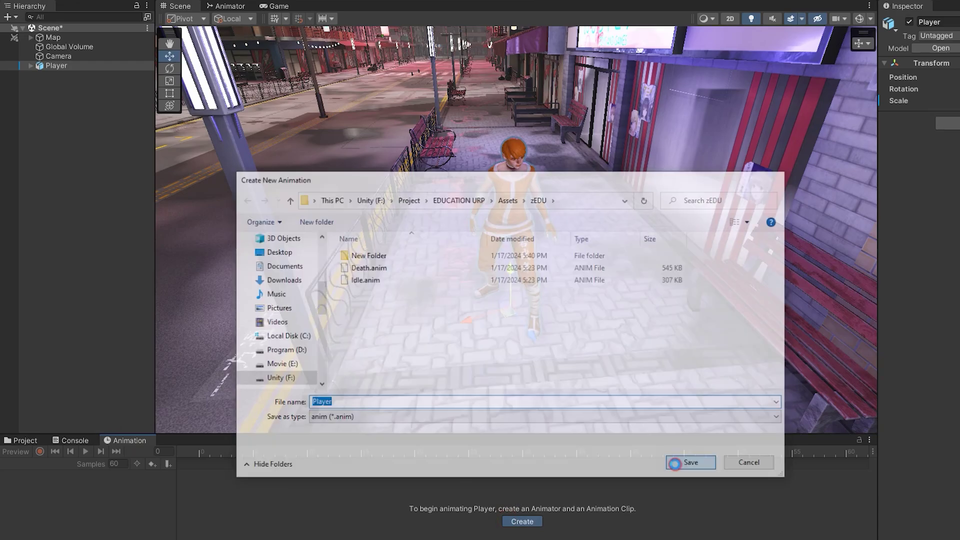
left_click(25, 441)
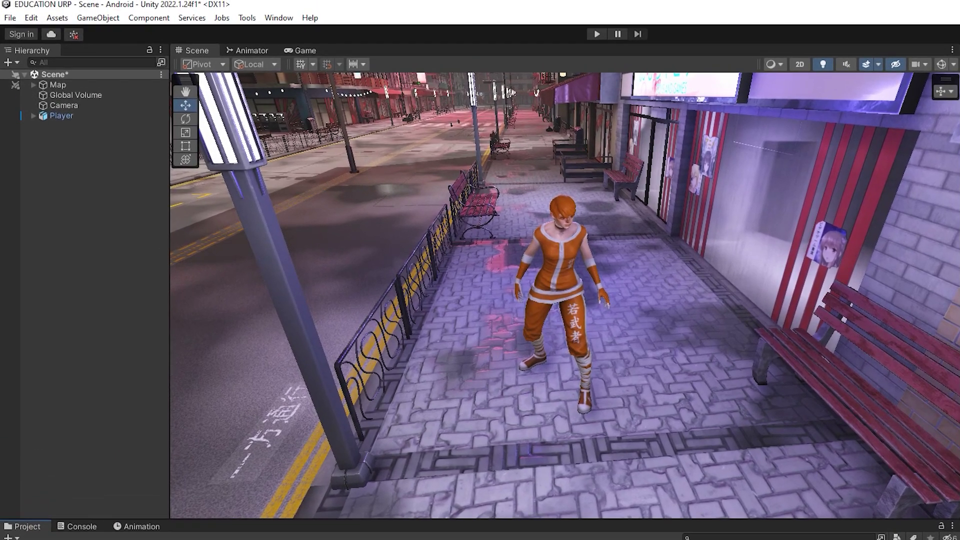
left_click(226, 6)
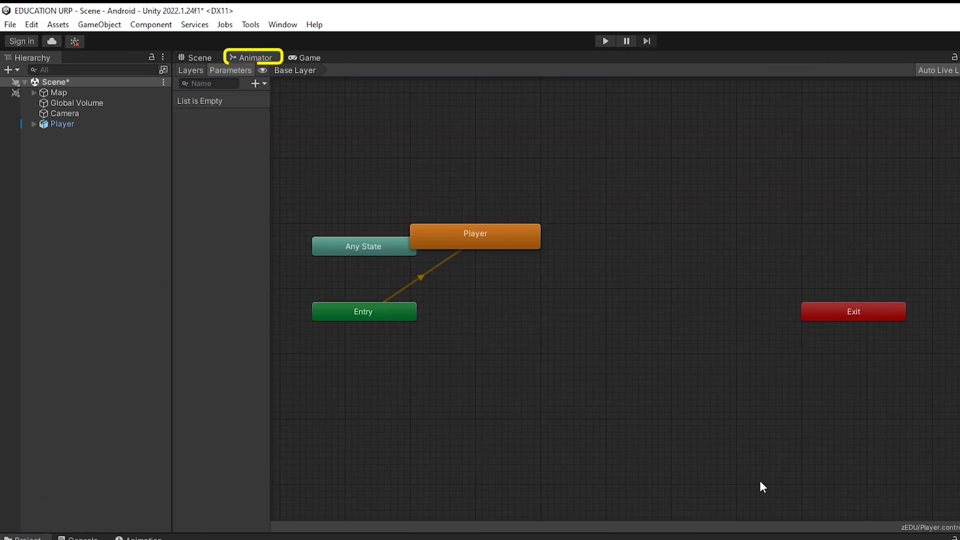
Replace the Player state with Idle as the default state below Entry, plus a Death state
left_click(450, 238)
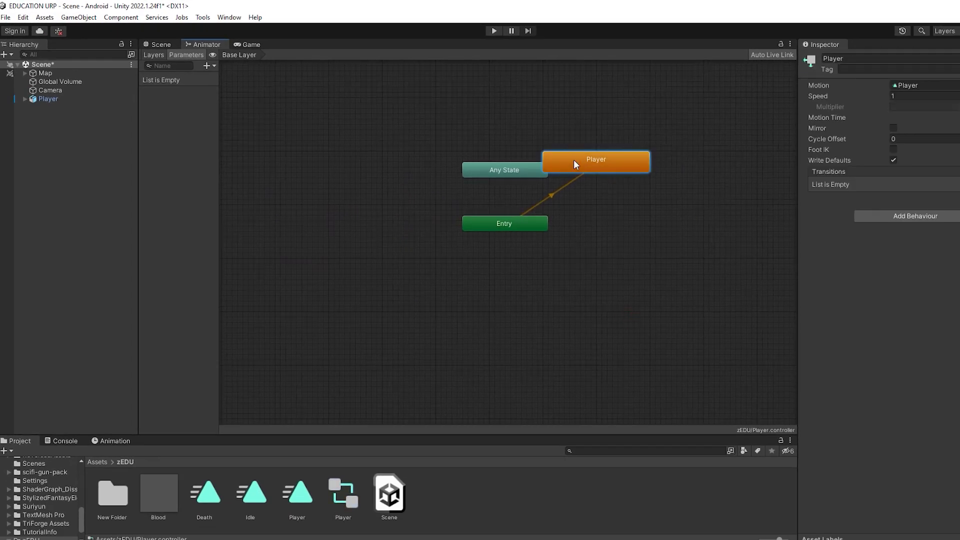
key("Delete")
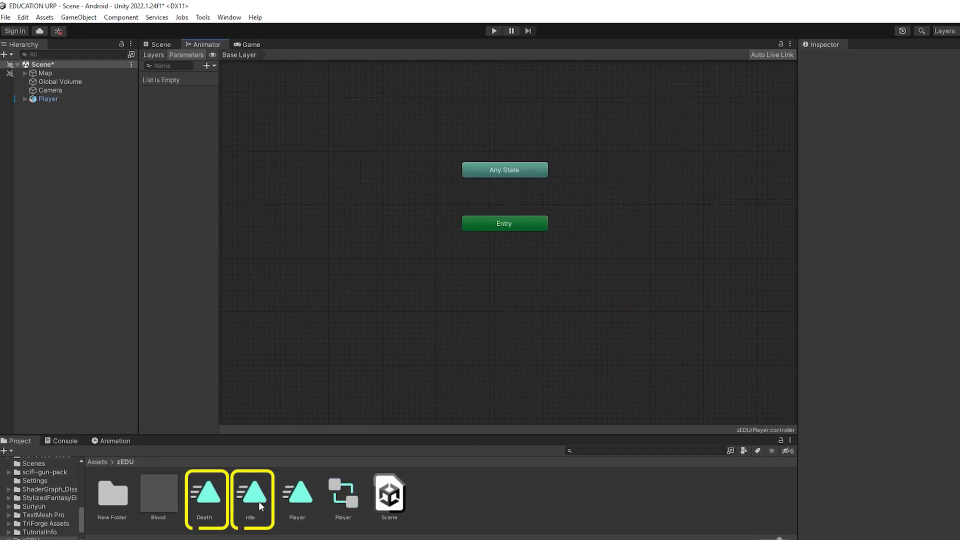
left_click_drag(260, 506, 597, 261)
mouse_move(490, 268)
left_mouse_down()
mouse_move(537, 278)
mouse_move(503, 274)
left_mouse_up()
left_click_drag(212, 508, 486, 326)
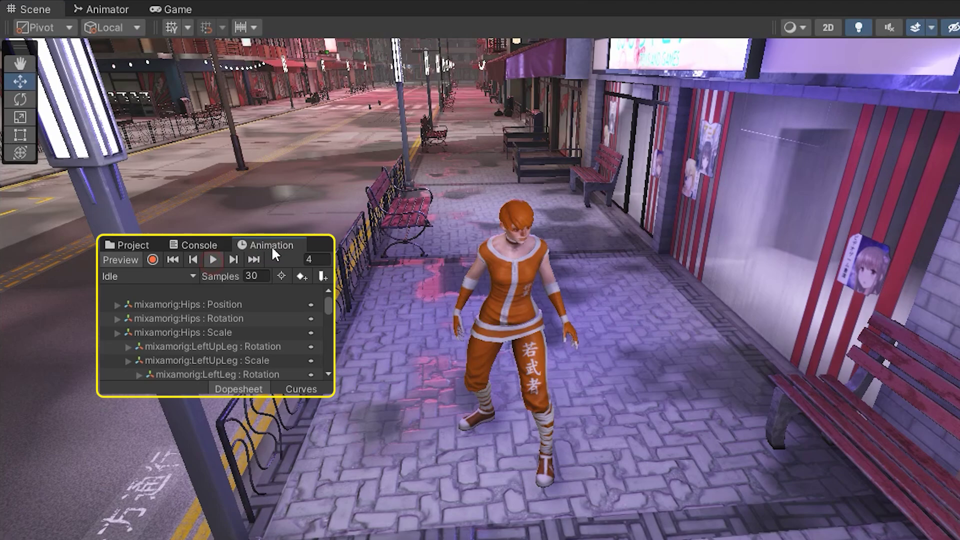
Preview the Death clip's fall in the Animation window
left_click(126, 276)
left_click(140, 294)
left_click(213, 260)
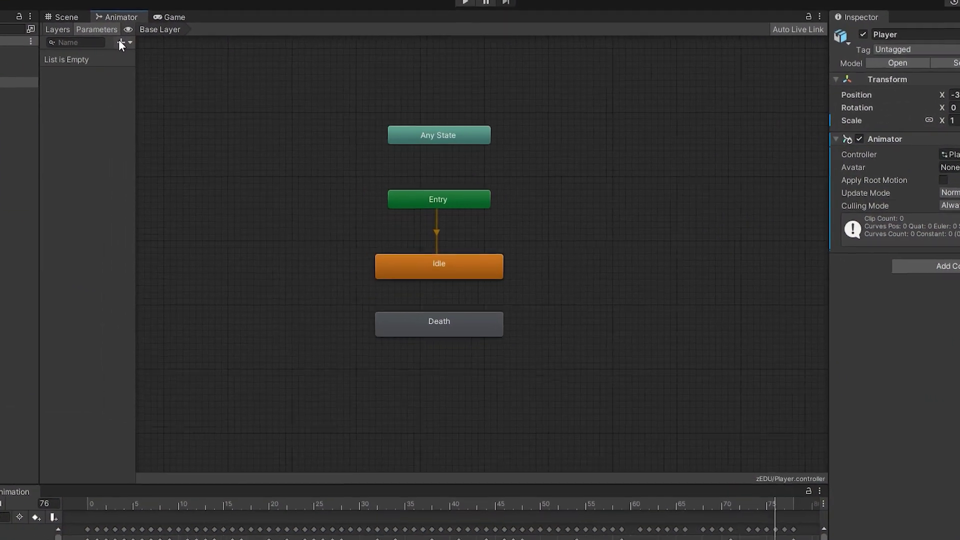
Add a trigger parameter named Death to the Animator
left_click(92, 35)
left_click(122, 98)
type("Death")
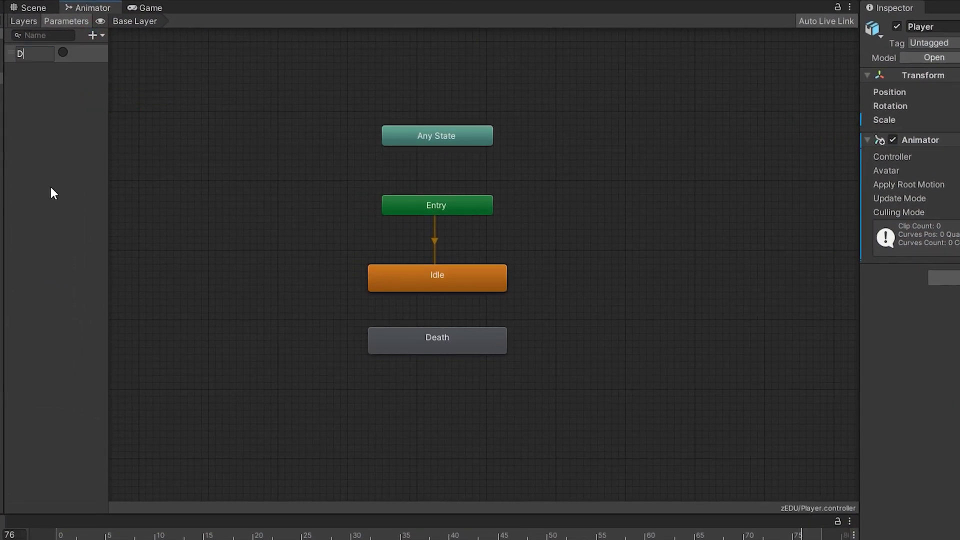
left_click(50, 187)
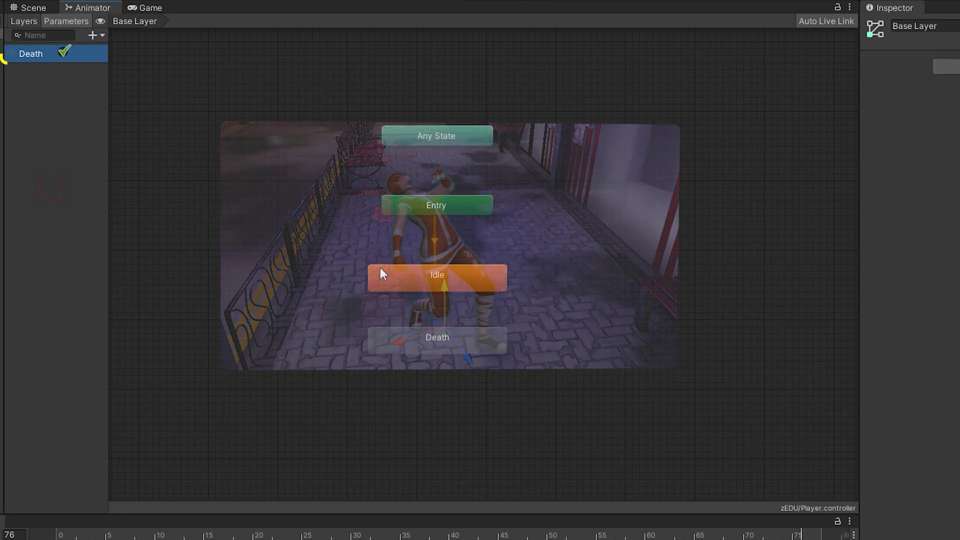
Link Idle to Death with a transition and dock the Animator graph beside the Scene view
right_click(460, 281)
left_click(501, 291)
left_click(418, 350)
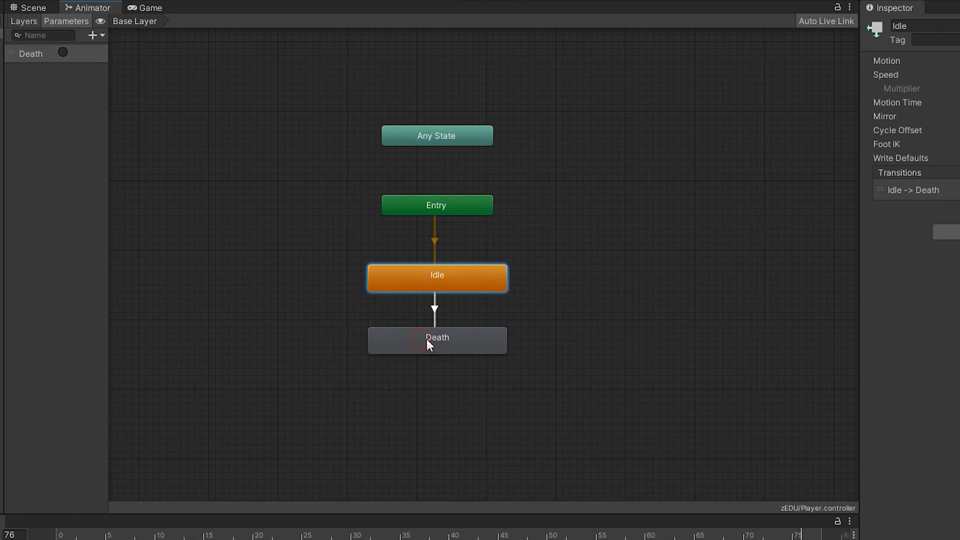
left_click_drag(427, 341, 430, 381)
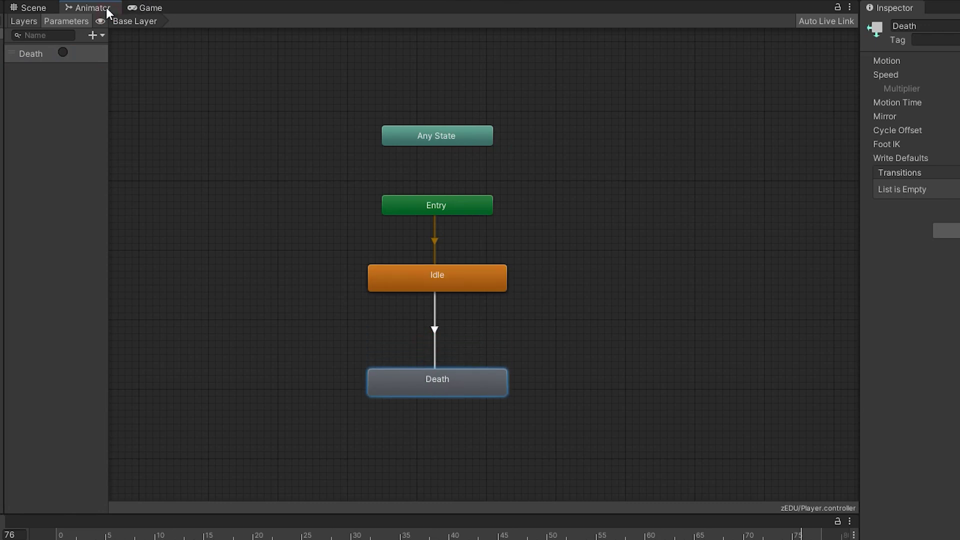
left_click_drag(106, 11, 675, 268)
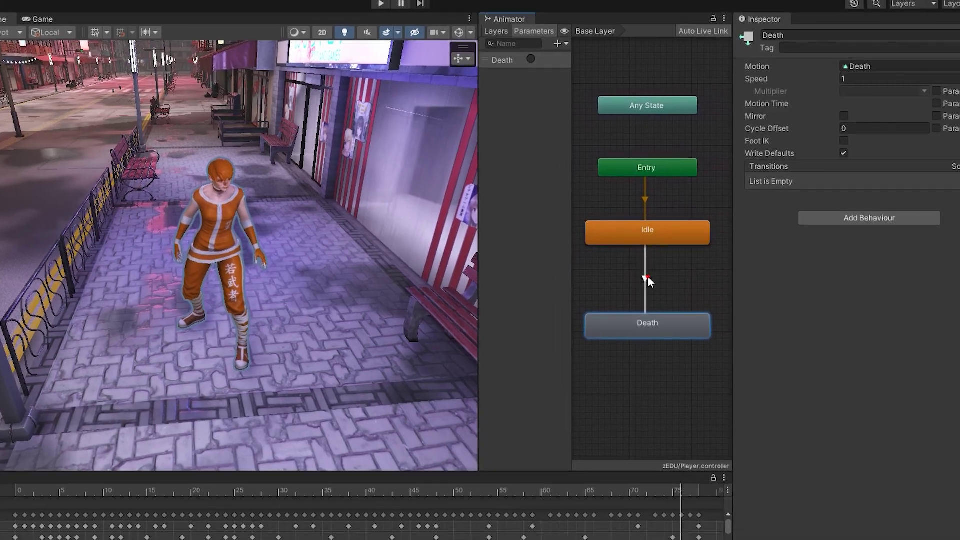
Make the Idle-to-Death transition skip exit time with a Death trigger condition, then test in play
left_click(649, 283)
left_click(838, 162)
left_click(835, 153)
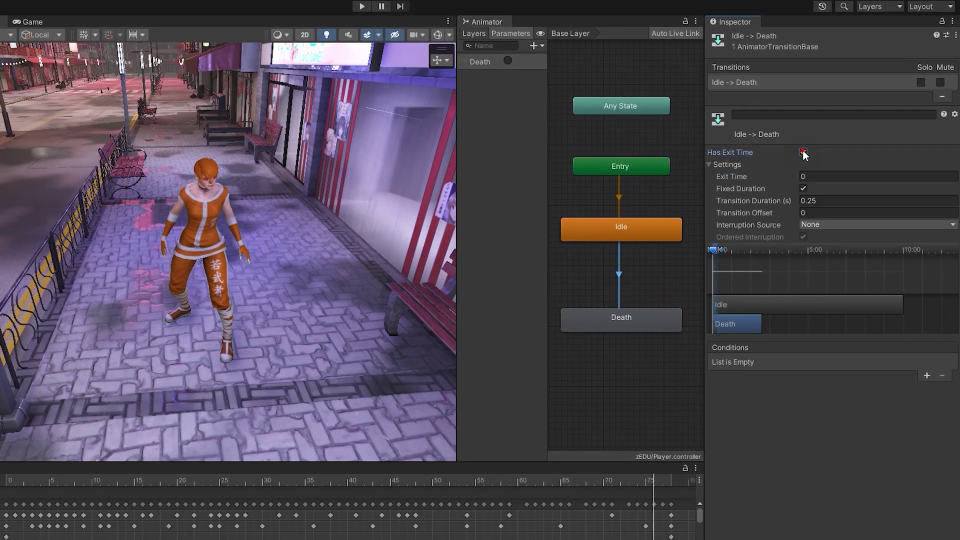
left_click(803, 153)
left_click(927, 375)
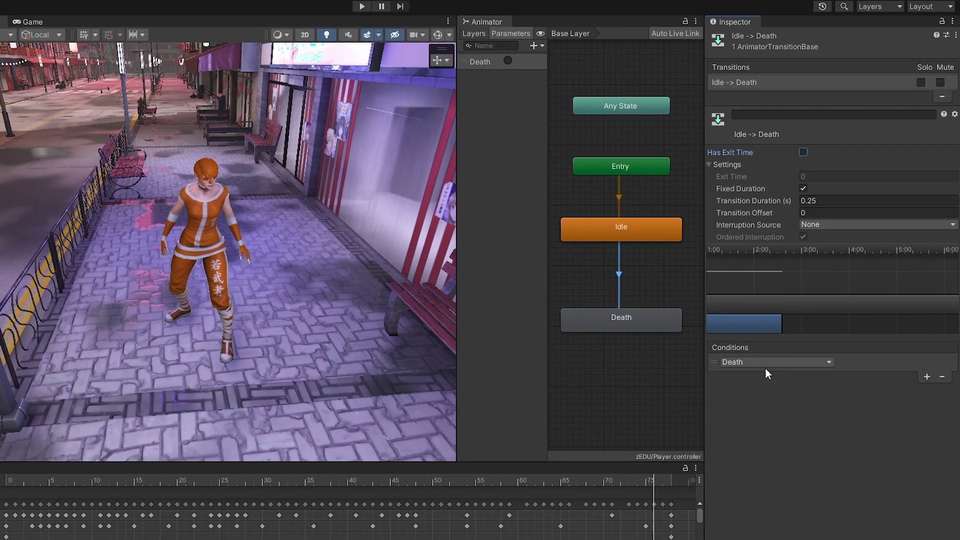
key("ctrl+p")
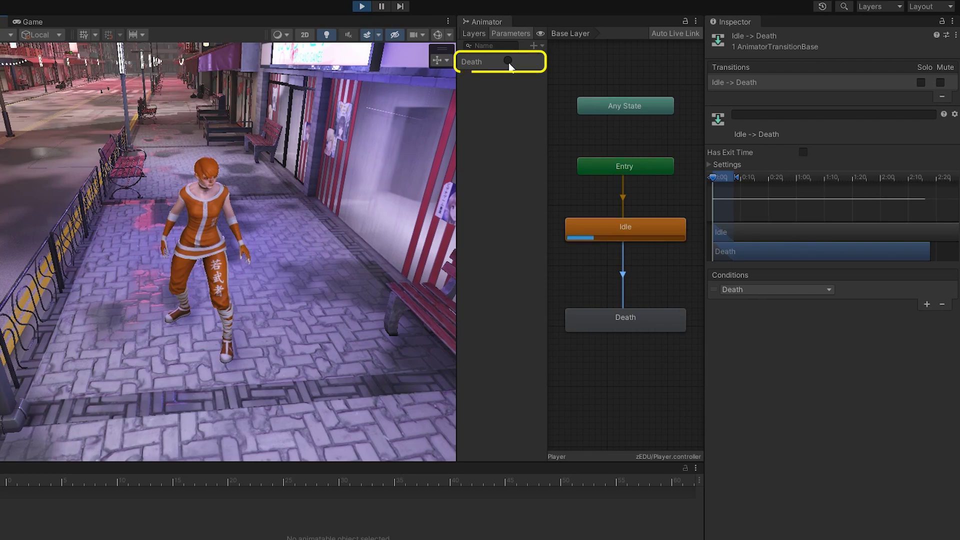
left_click(508, 61)
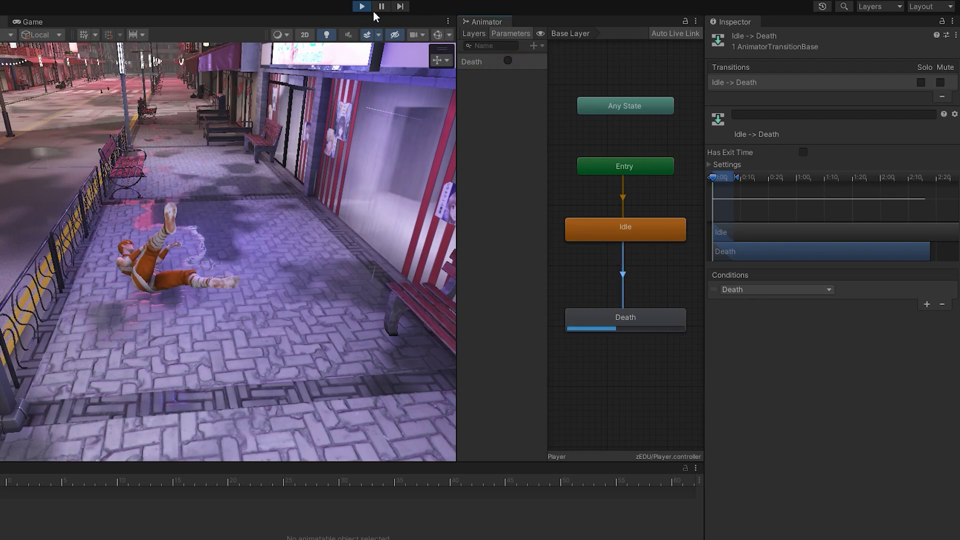
Turn off fixed duration and shorten the transition to 0.01375221, retesting the Death trigger
left_click(710, 165)
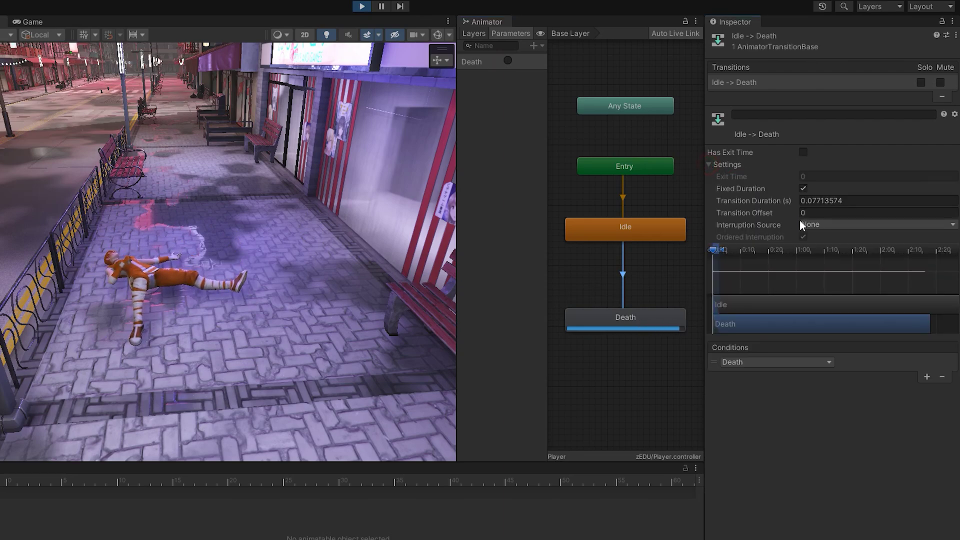
left_click(804, 189)
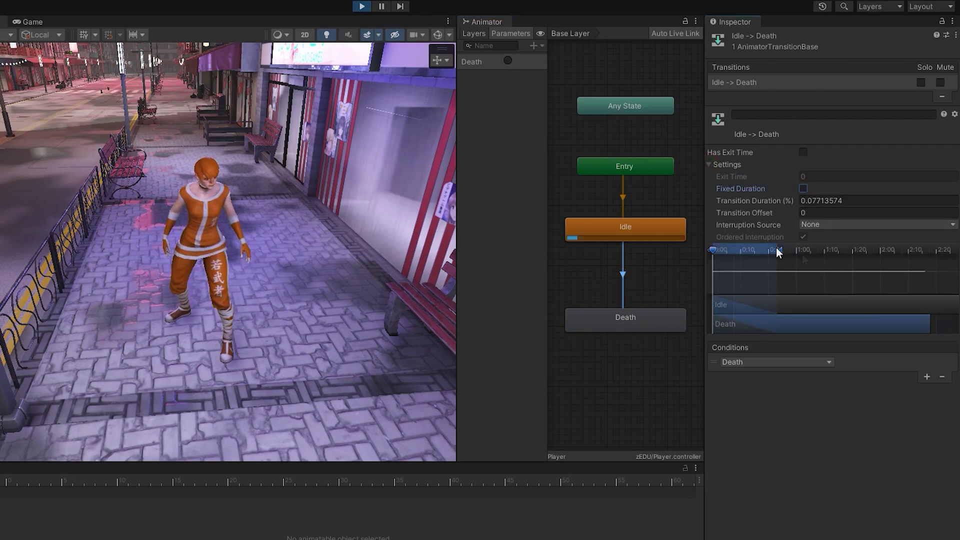
left_click(799, 250)
left_click_drag(766, 270, 759, 270)
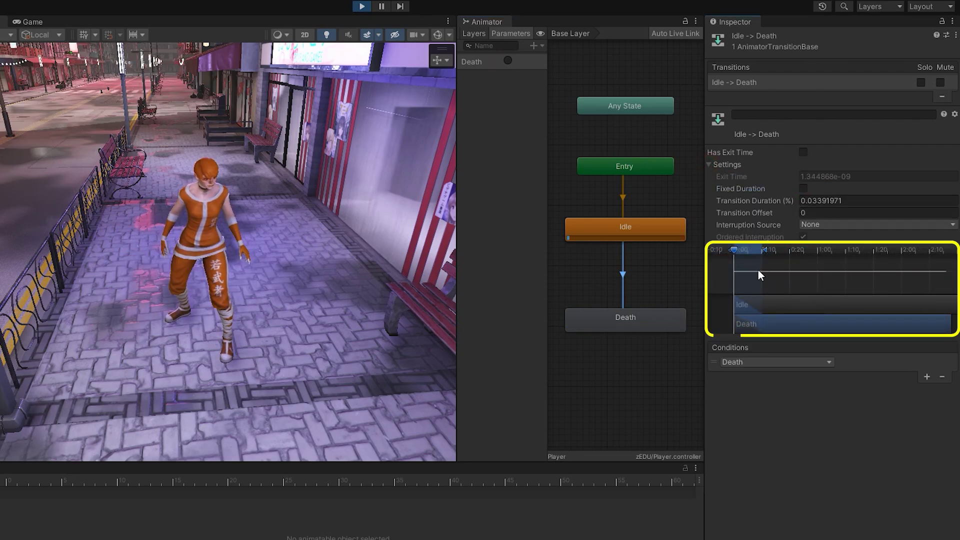
left_click(509, 62)
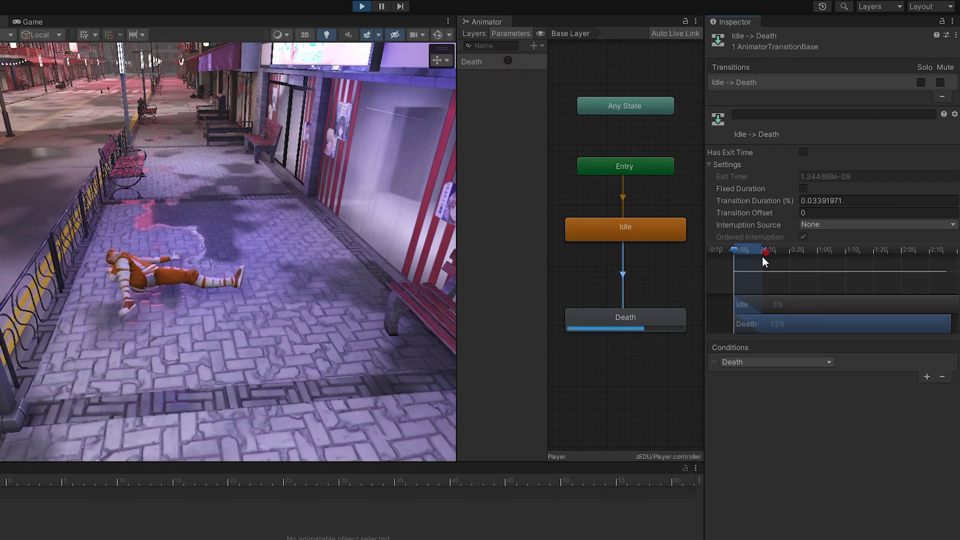
left_click_drag(762, 256, 751, 275)
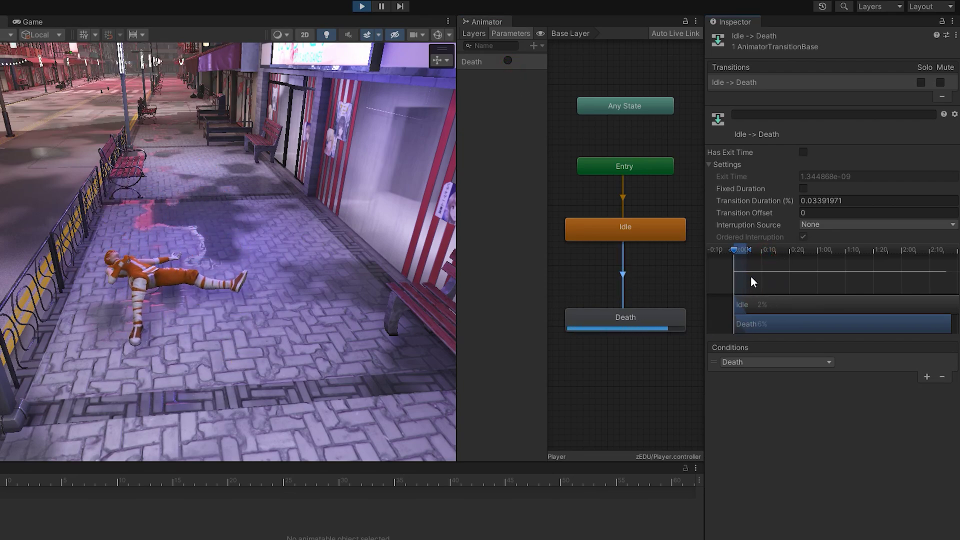
left_click(510, 61)
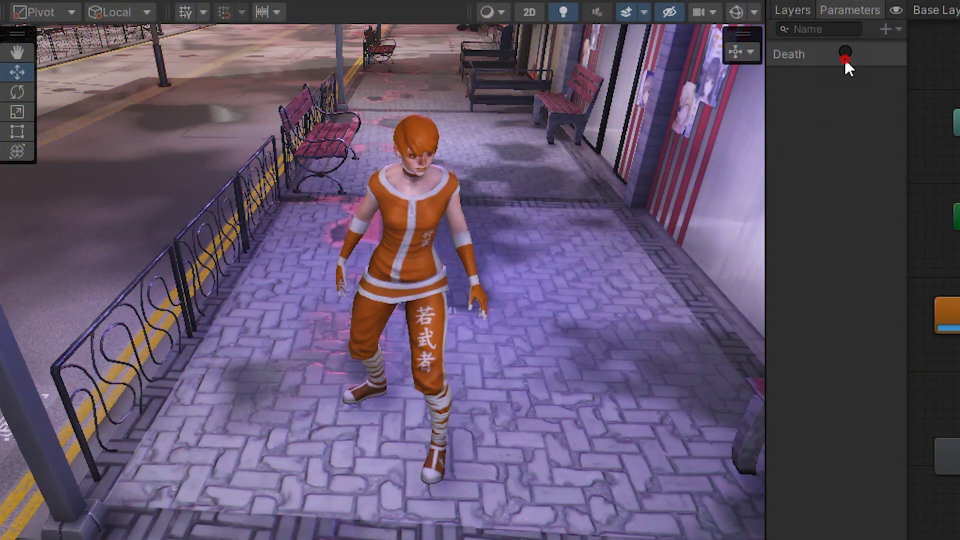
Replay the death and blood effect, then parent Blood under the Player's mixamorig:Hips bone
left_click(845, 58)
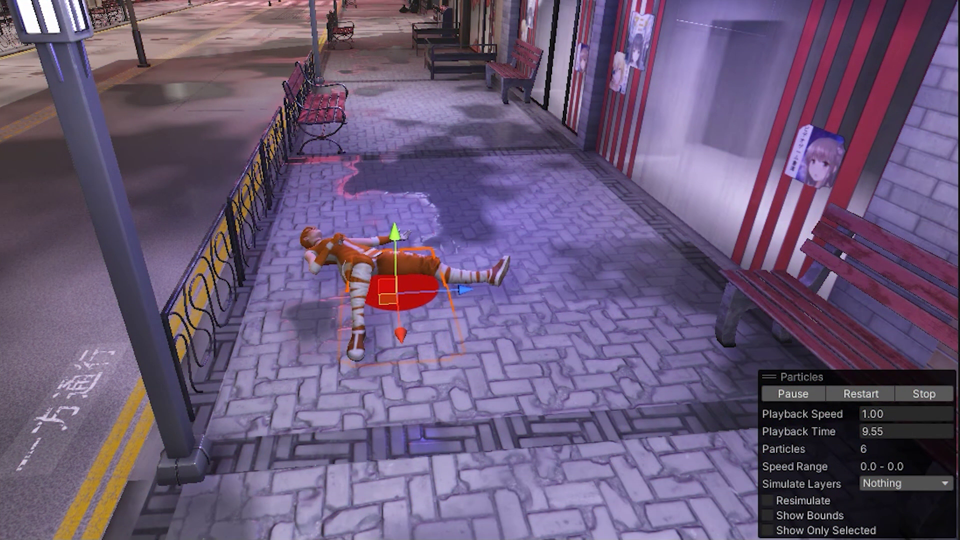
left_click(843, 394)
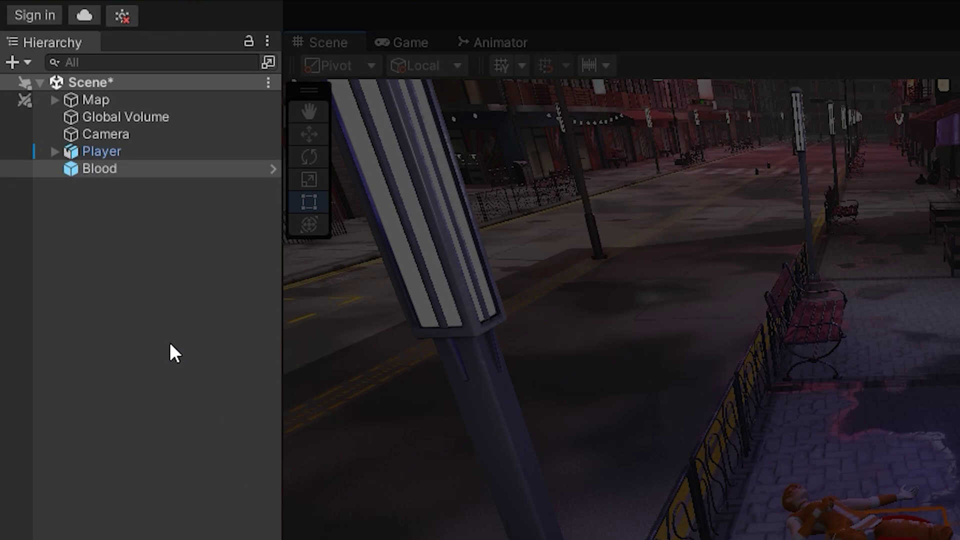
double_click(100, 152)
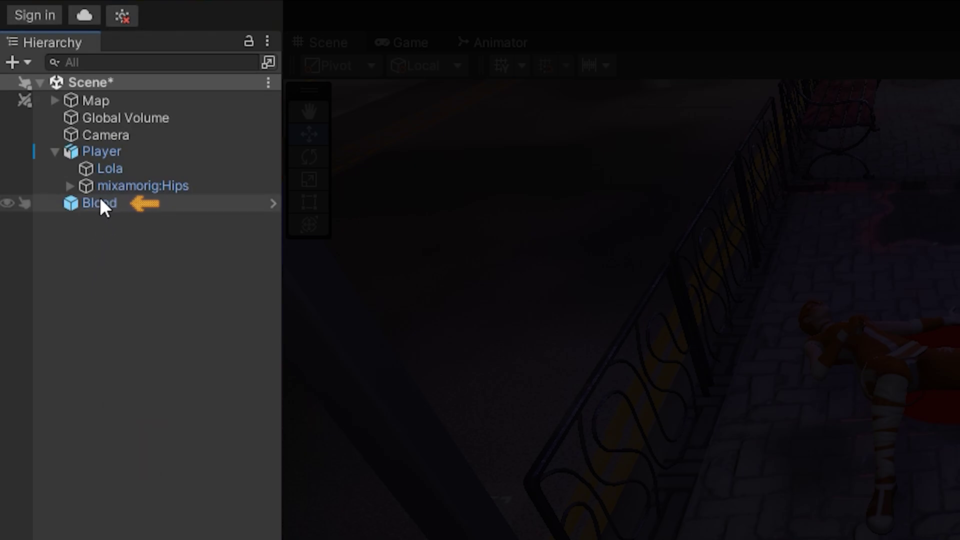
mouse_move(100, 203)
left_mouse_down()
mouse_move(135, 210)
mouse_move(109, 190)
left_mouse_up()
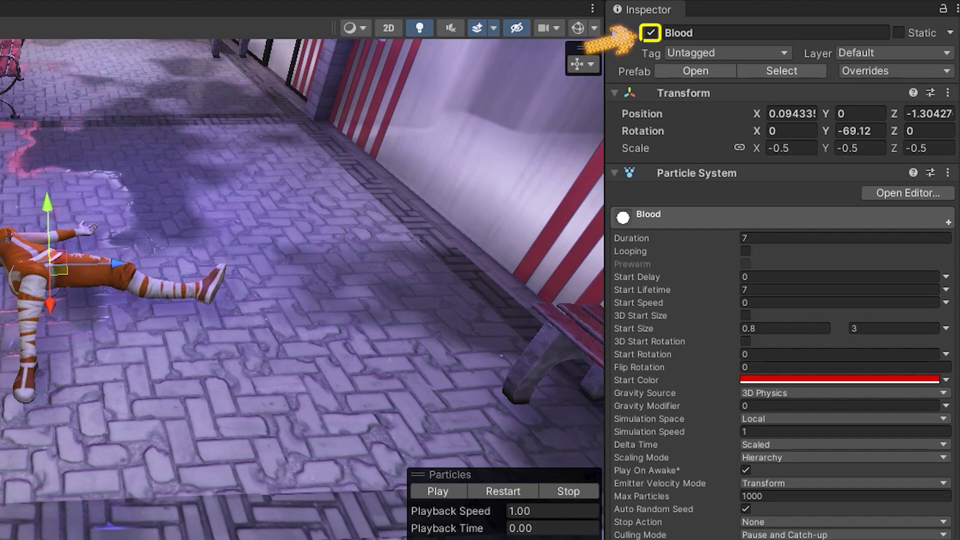
Disable Blood by default, record a Blood active key at frame 65 in Death, and test
left_click(651, 33)
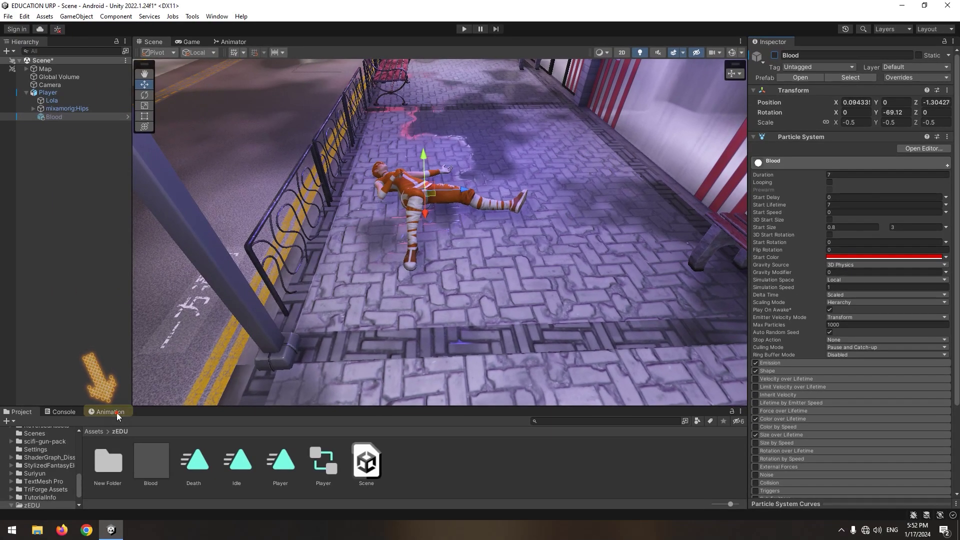
left_click(117, 414)
left_click(630, 460)
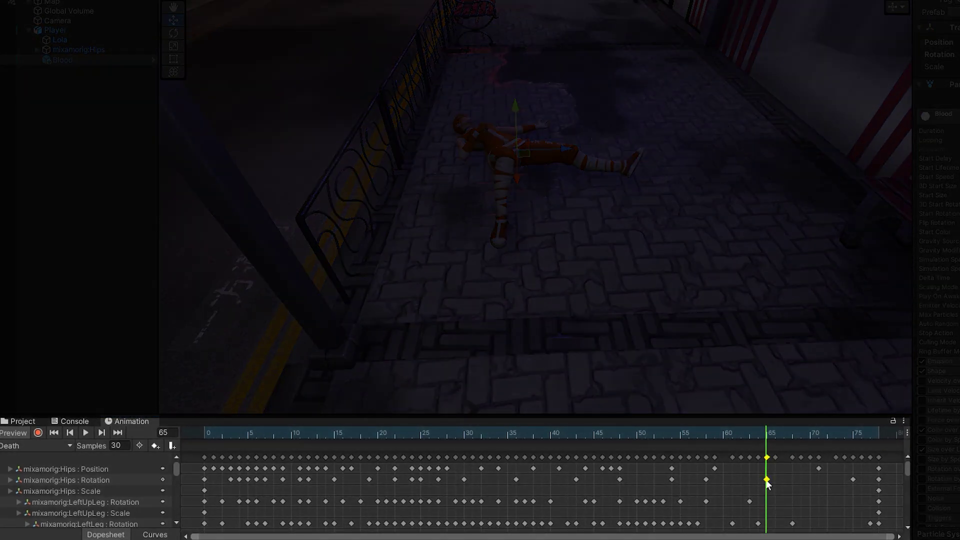
left_click(39, 433)
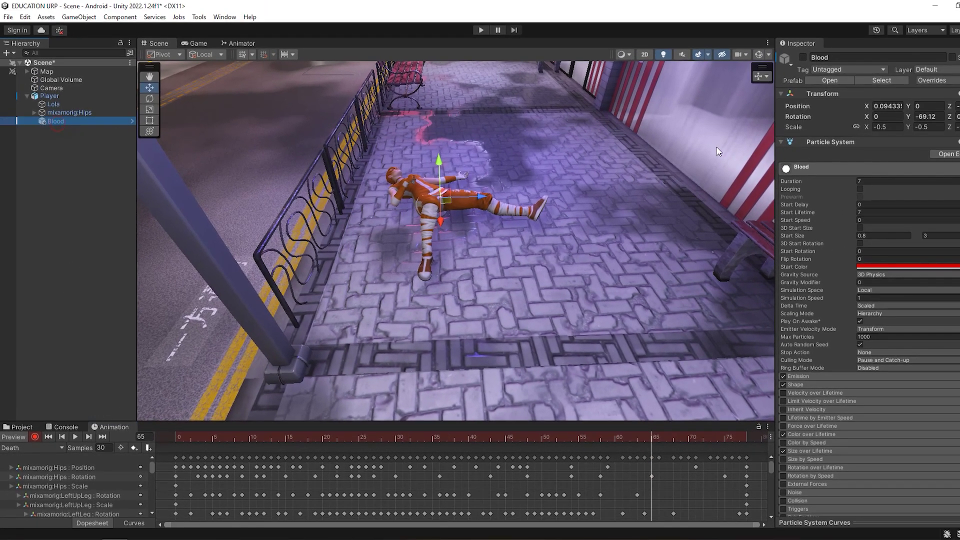
left_click(803, 57)
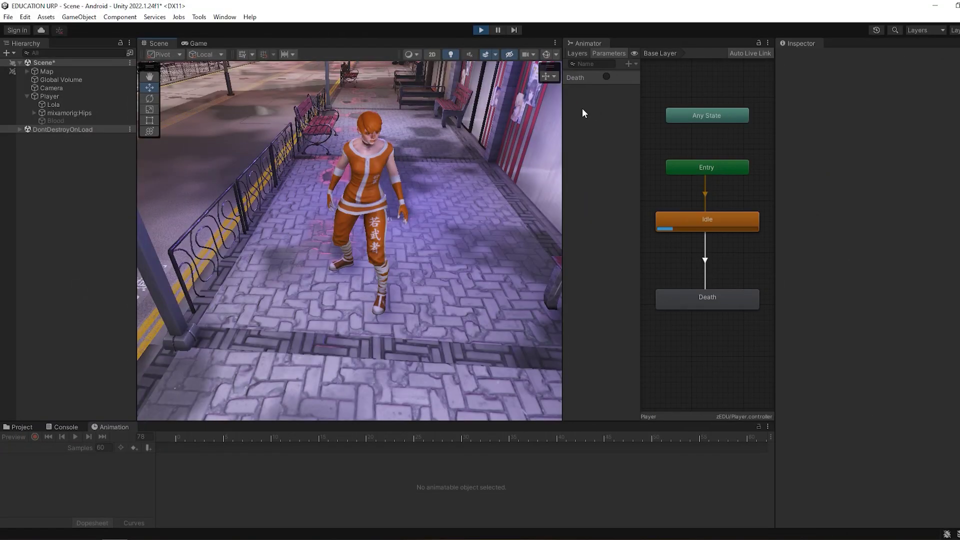
left_click(606, 77)
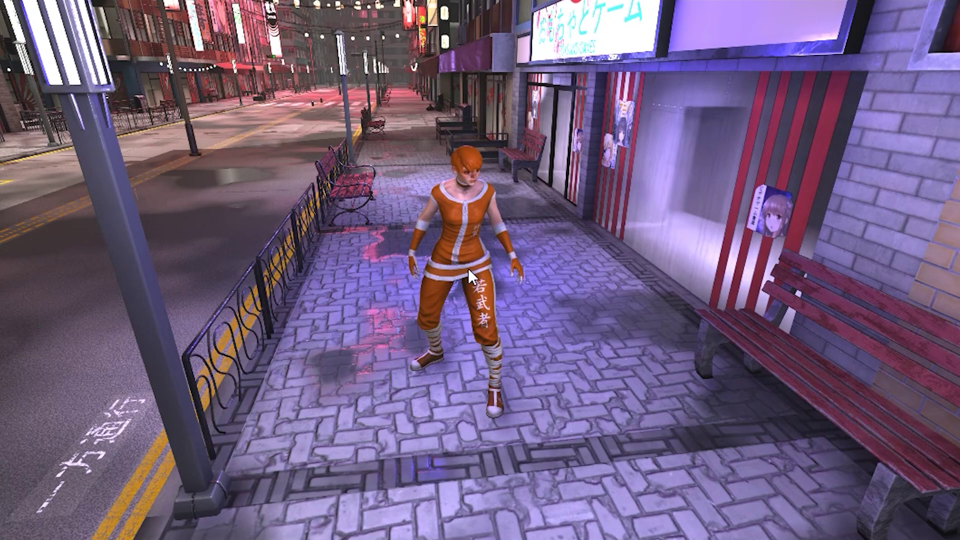
Shift the Death clip's frame-120 keys to about frame 90, reset to frame 0, and exit preview
left_click(455, 227)
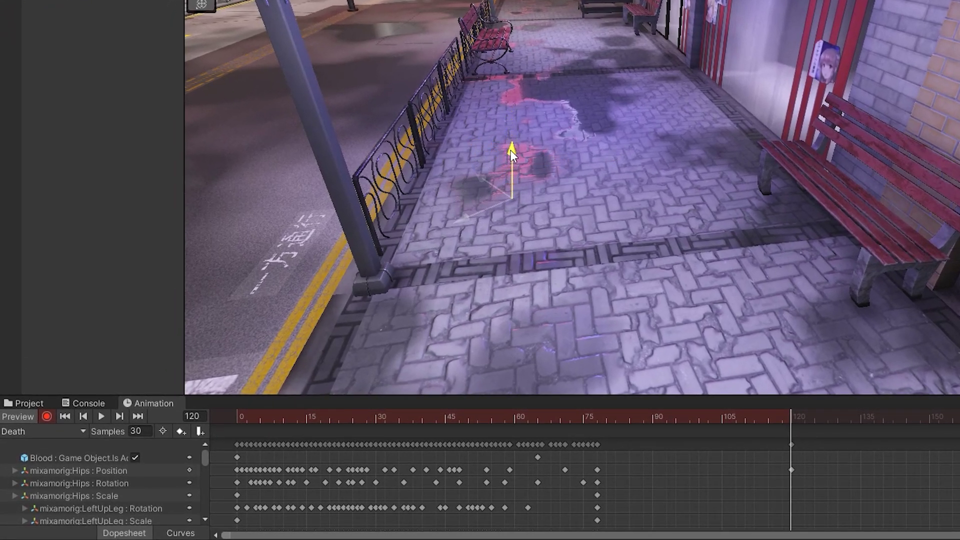
mouse_move(824, 526)
left_mouse_down()
mouse_move(759, 438)
mouse_move(684, 461)
mouse_move(724, 484)
mouse_move(641, 493)
mouse_move(652, 495)
left_mouse_up()
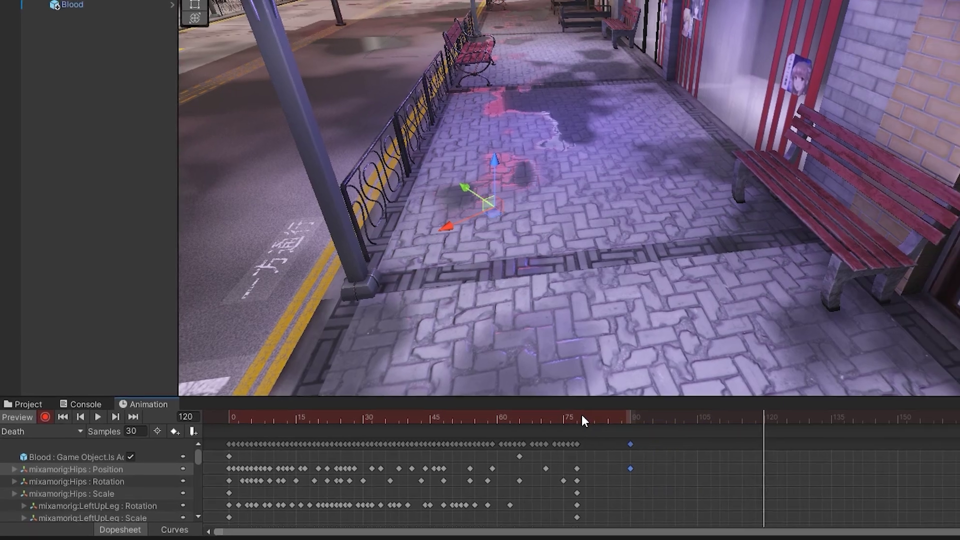
left_click(65, 416)
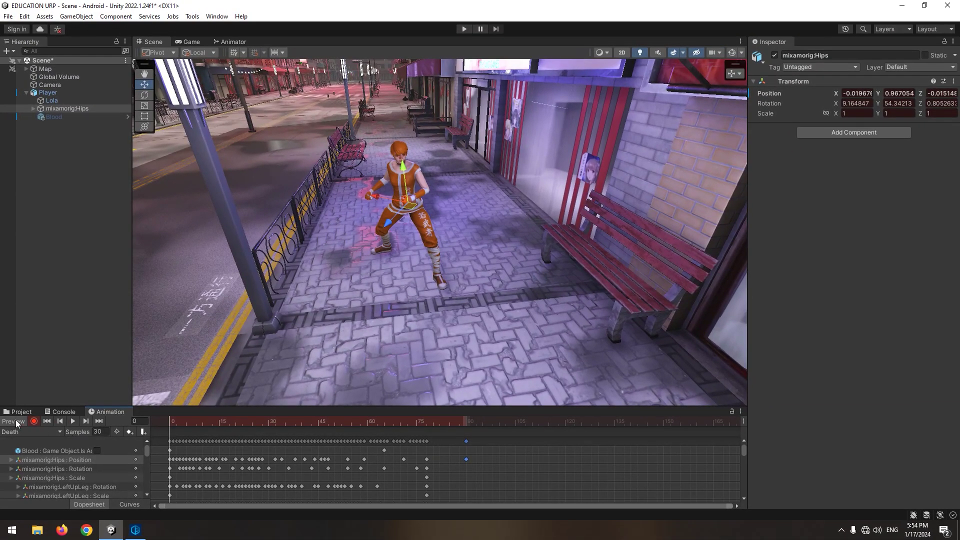
left_click(15, 421)
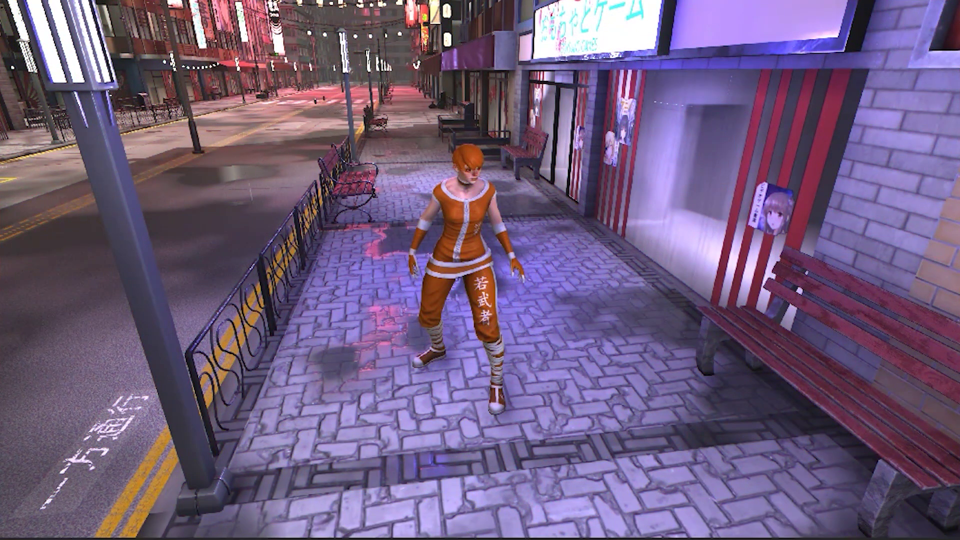
Click the character in the running game to trigger her death and the blood pool
left_click(457, 224)
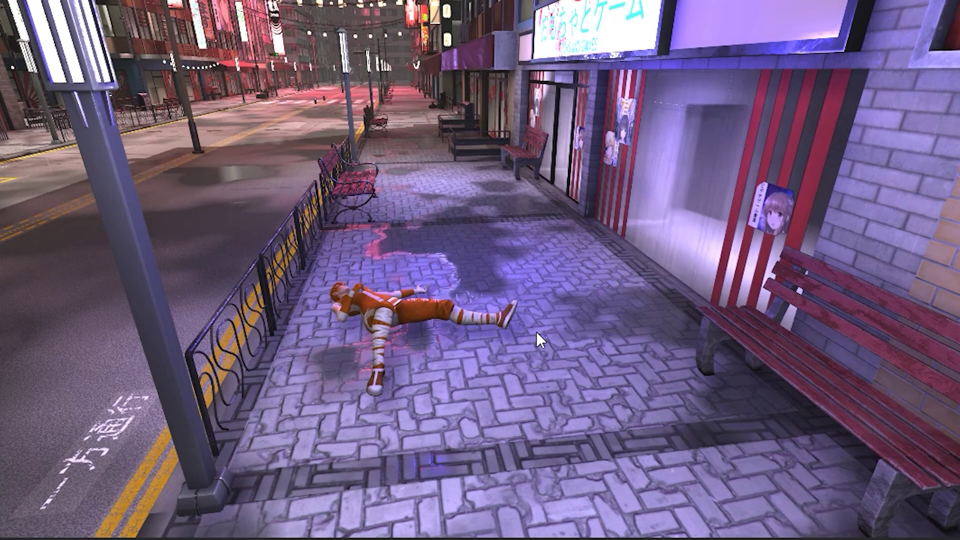